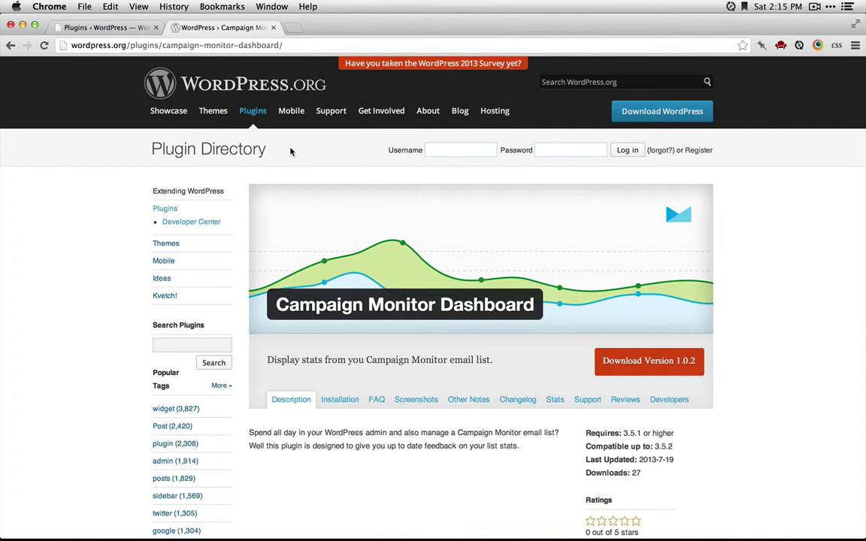
# Step: From the admin tab, search Plugins > Add New for 'campaign monitor dashboard'
pyautogui.click(97, 29)
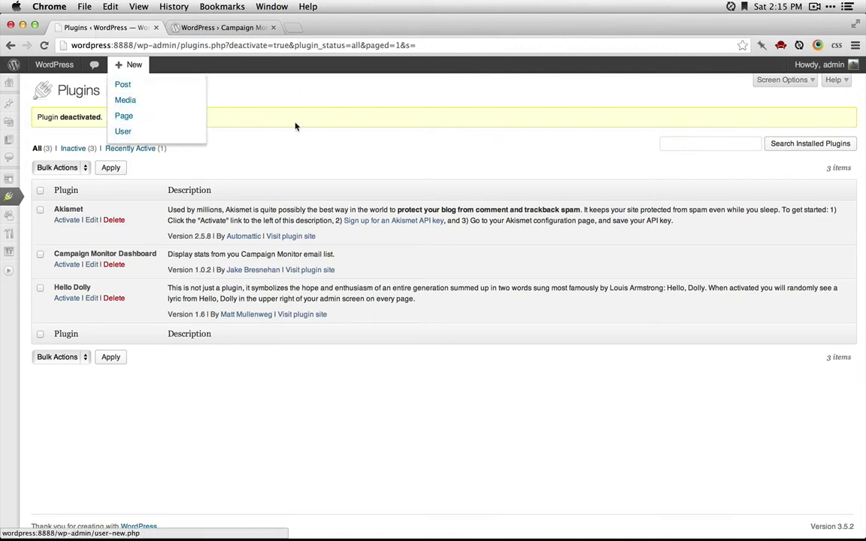
pyautogui.click(135, 93)
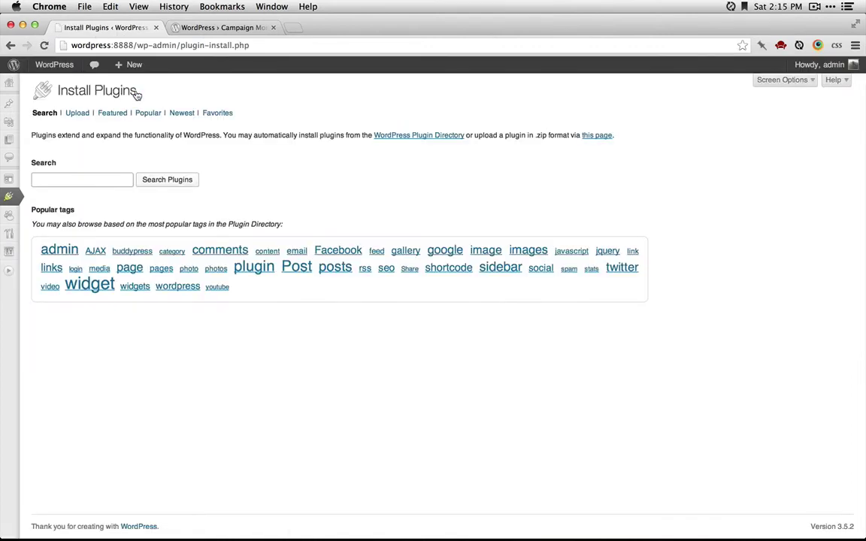
pyautogui.write('campai')
pyautogui.write('gn mon')
pyautogui.write('itor dashb')
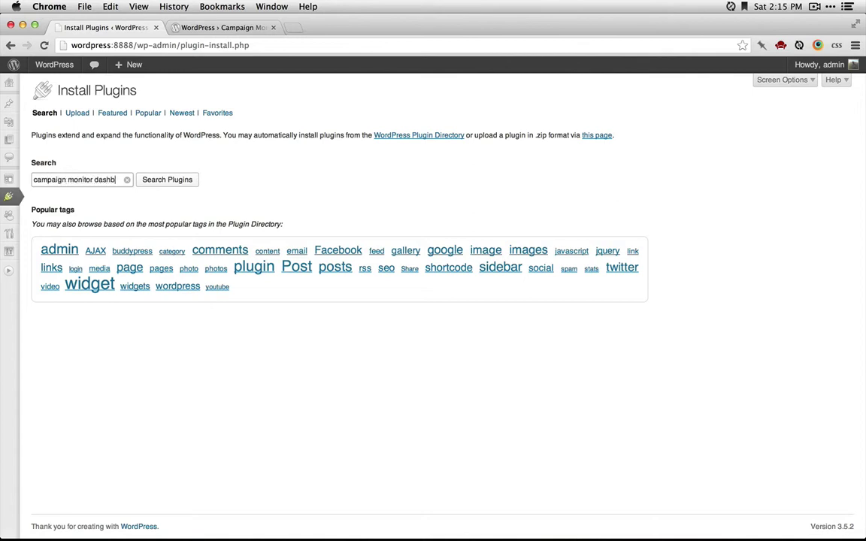
pyautogui.write('oard')
pyautogui.press('Return')
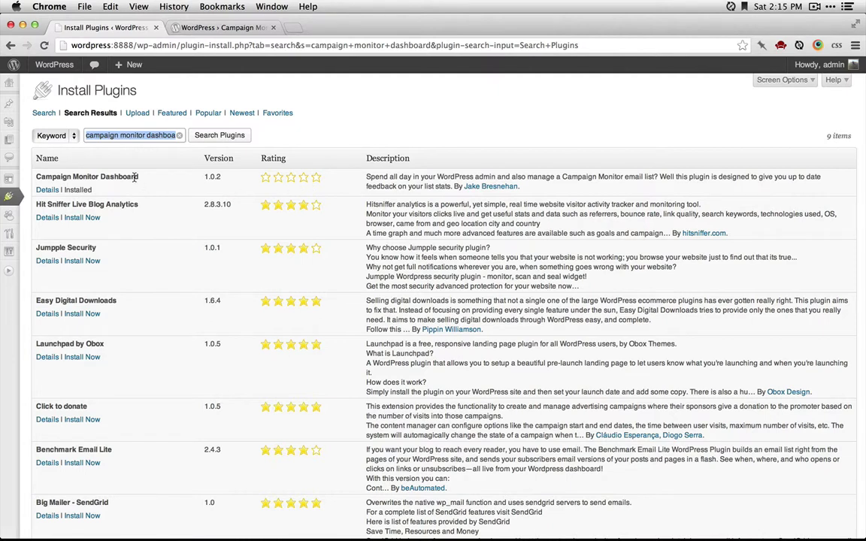
# Step: Activate Campaign Monitor Dashboard under Installed Plugins and open its Campaign Monitor settings page
pyautogui.click(76, 189)
pyautogui.moveTo(8, 196)
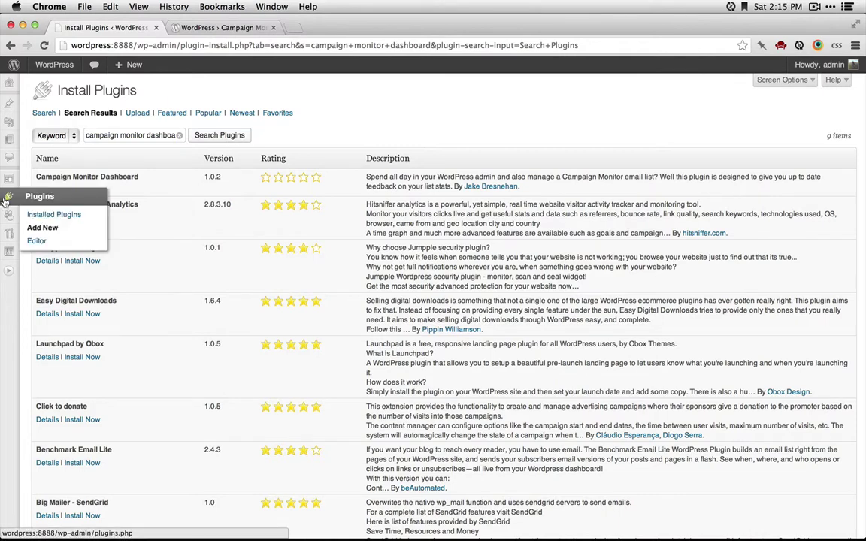
pyautogui.click(43, 216)
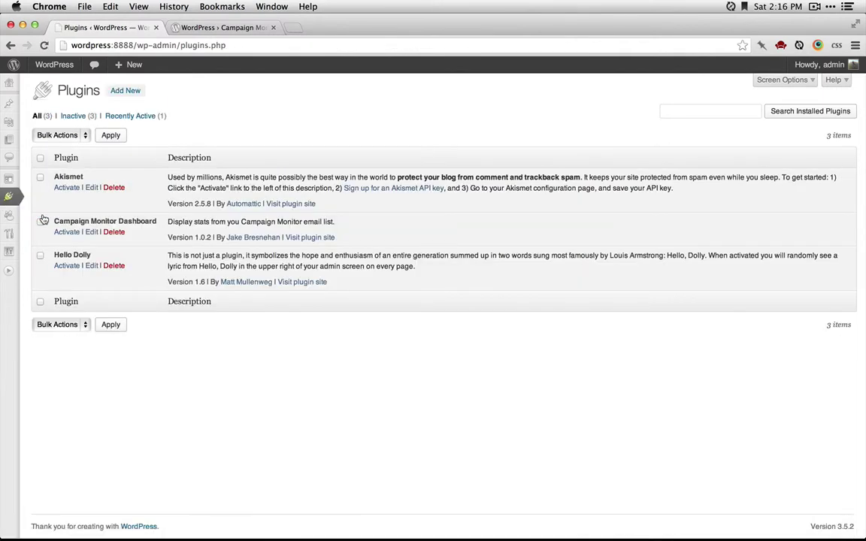
pyautogui.click(66, 232)
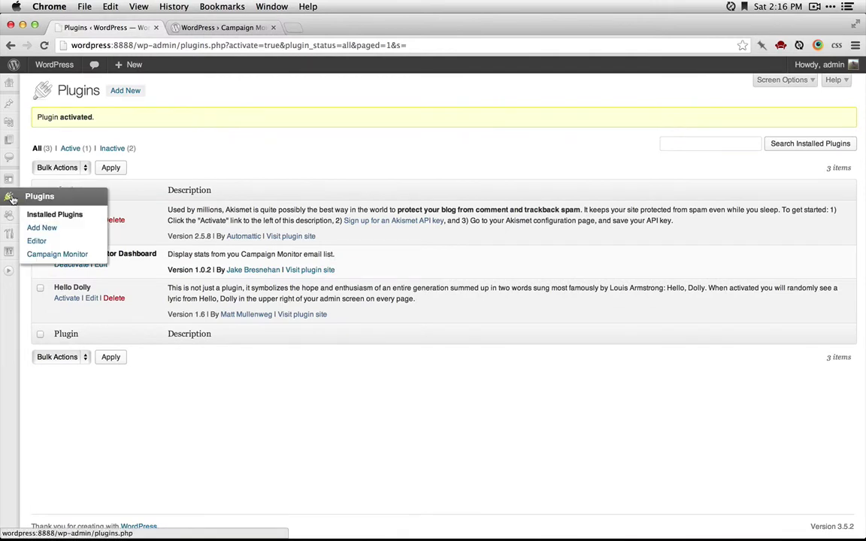
pyautogui.moveTo(9, 196)
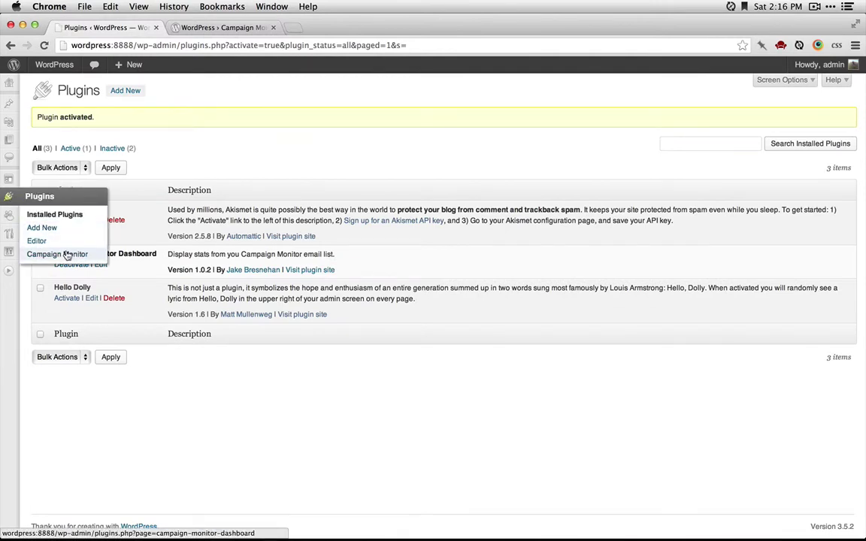
pyautogui.click(66, 255)
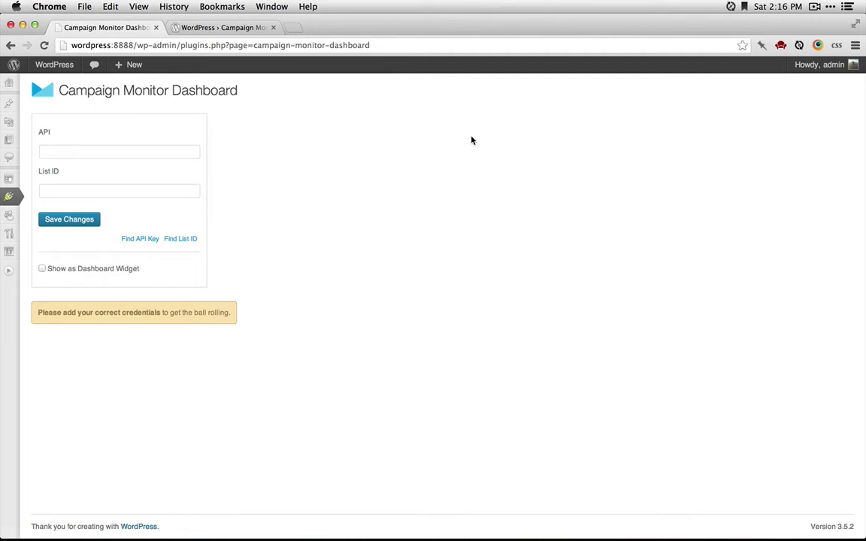
pyautogui.keyDown('super'); pyautogui.click(140, 239); pyautogui.keyUp('super')
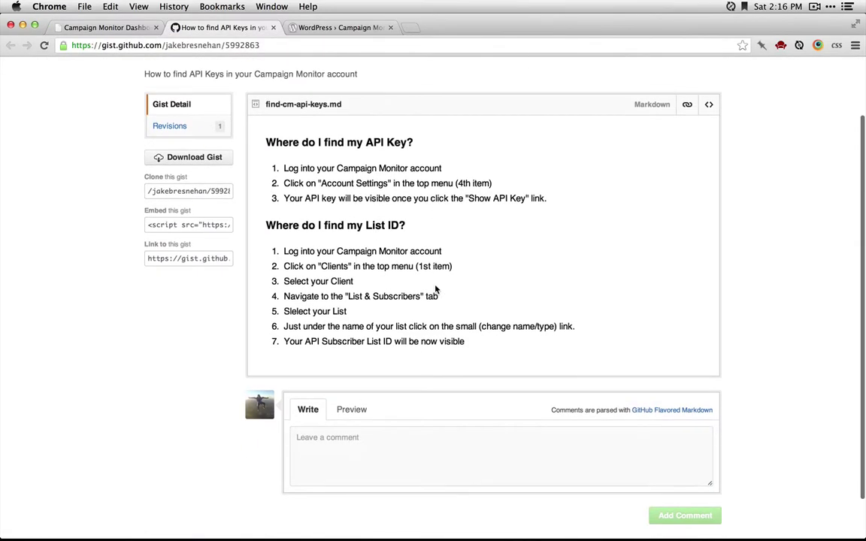
pyautogui.scroll(1, 435, 289)
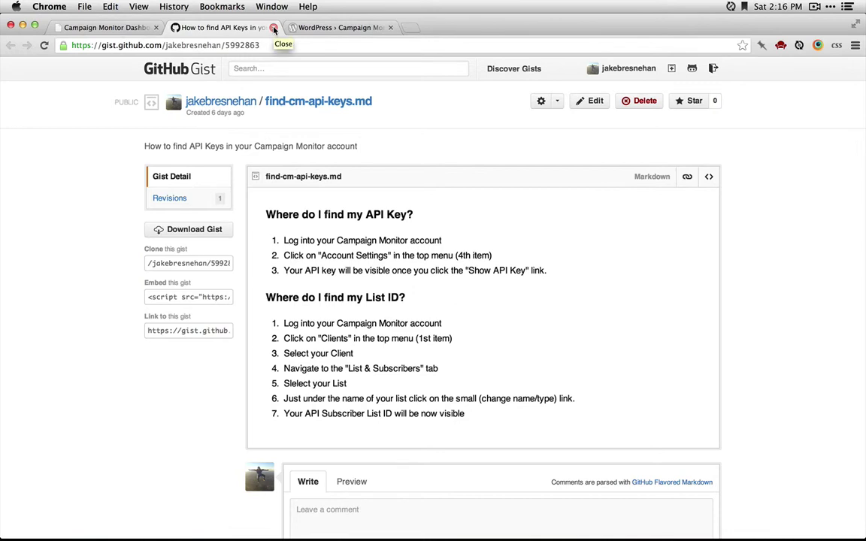
pyautogui.click(275, 28)
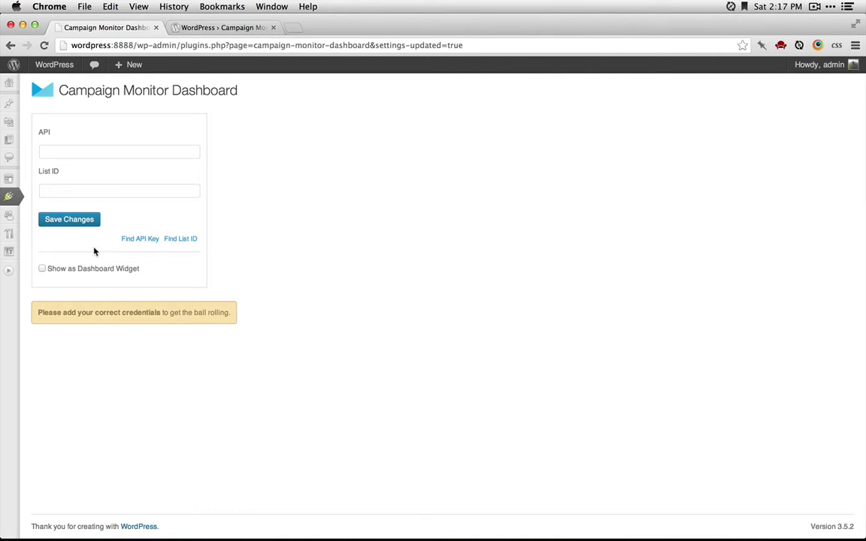
# Step: Enable the Show as Dashboard Widget option for Campaign Monitor
pyautogui.click(42, 269)
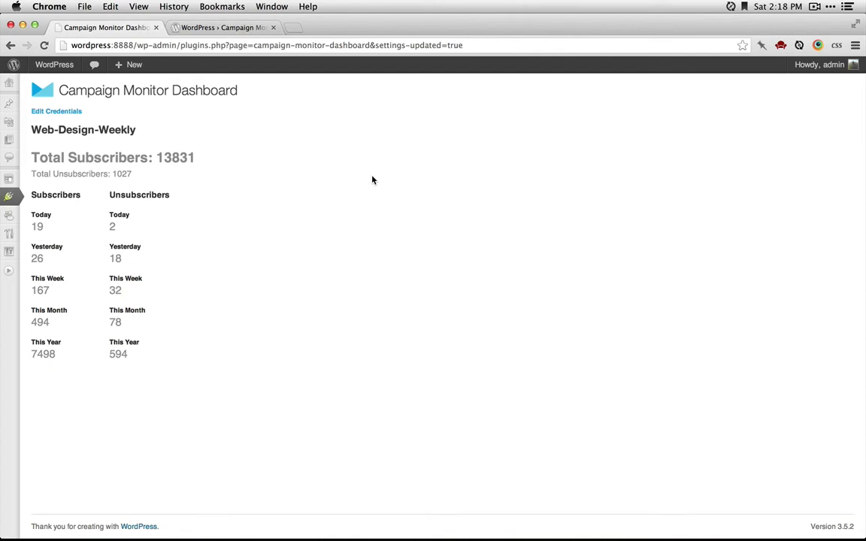
pyautogui.moveTo(139, 128); pyautogui.dragTo(27, 111)
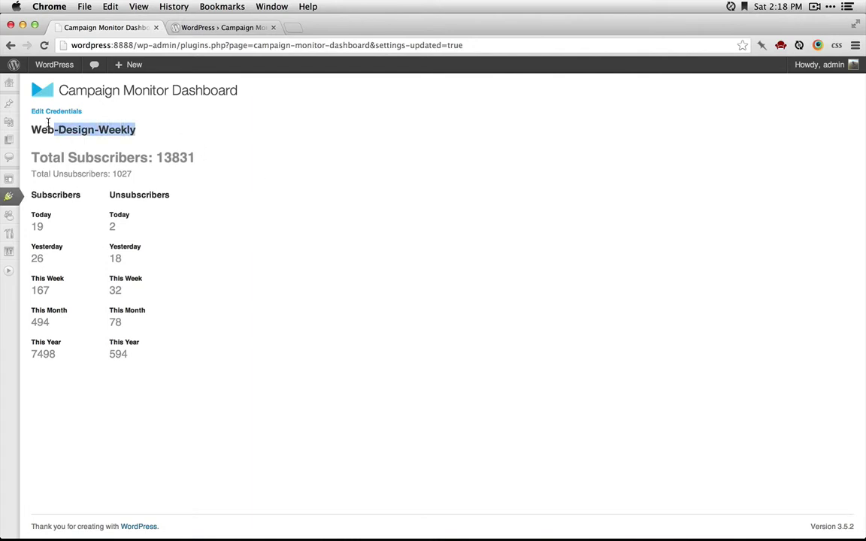
pyautogui.click(145, 125)
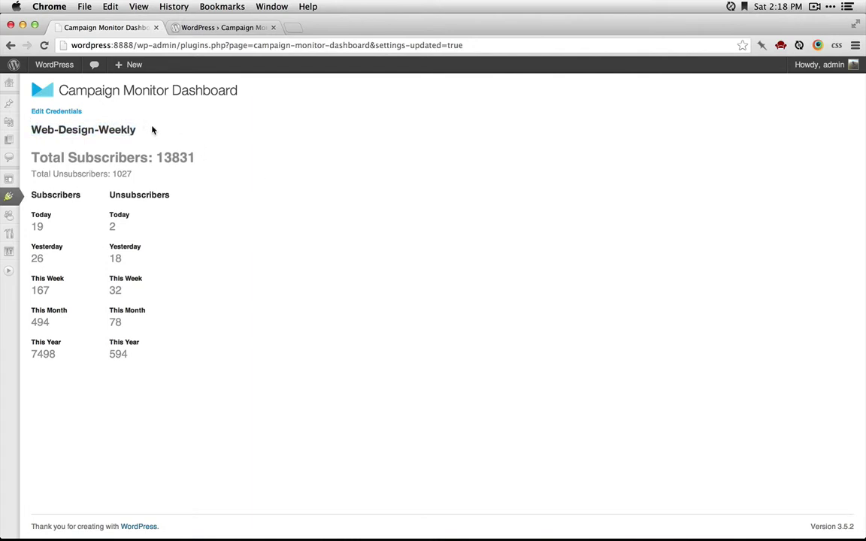
pyautogui.moveTo(196, 157); pyautogui.dragTo(157, 158)
pyautogui.click(180, 158)
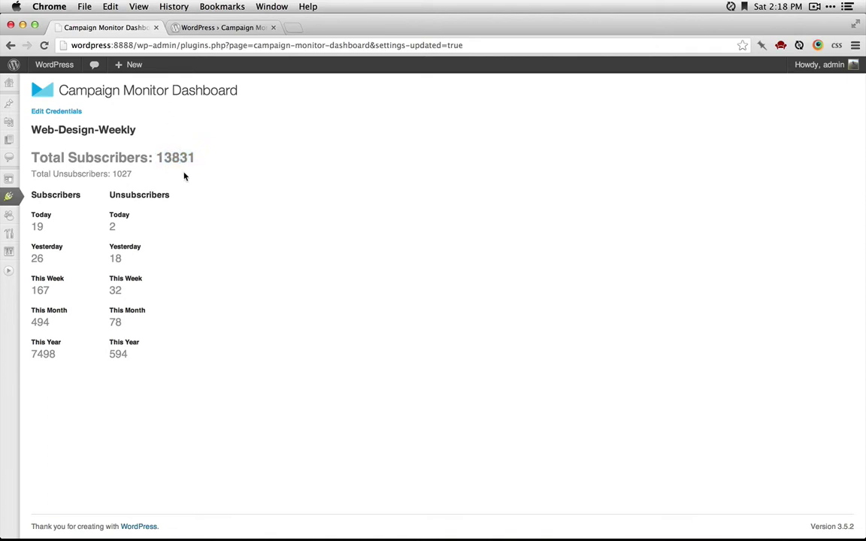
pyautogui.moveTo(43, 234); pyautogui.dragTo(109, 245)
pyautogui.click(128, 247)
# Step: On Dashboard Home, drag the Campaign Monitor widget to the top of the right column, above QuickPress
pyautogui.click(9, 87)
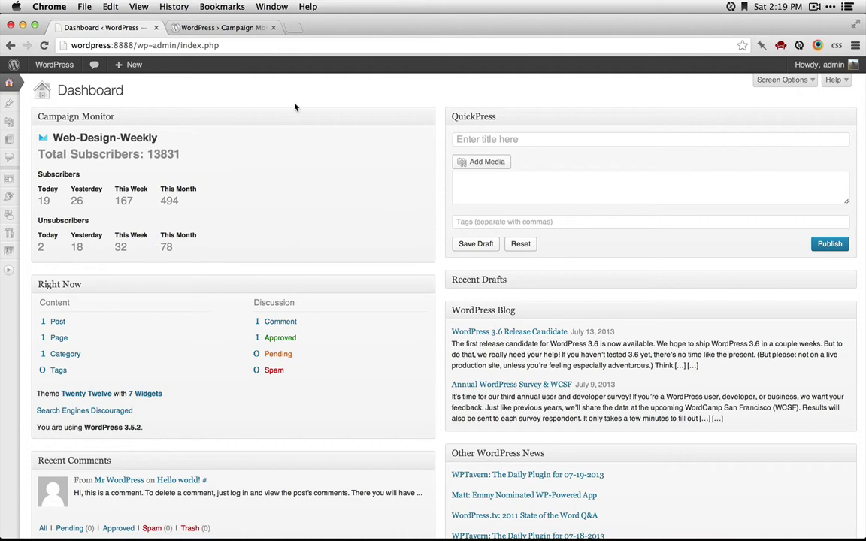
pyautogui.moveTo(284, 118)
pyautogui.mouseDown()
pyautogui.moveTo(477, 137)
pyautogui.moveTo(661, 116)
pyautogui.mouseUp()
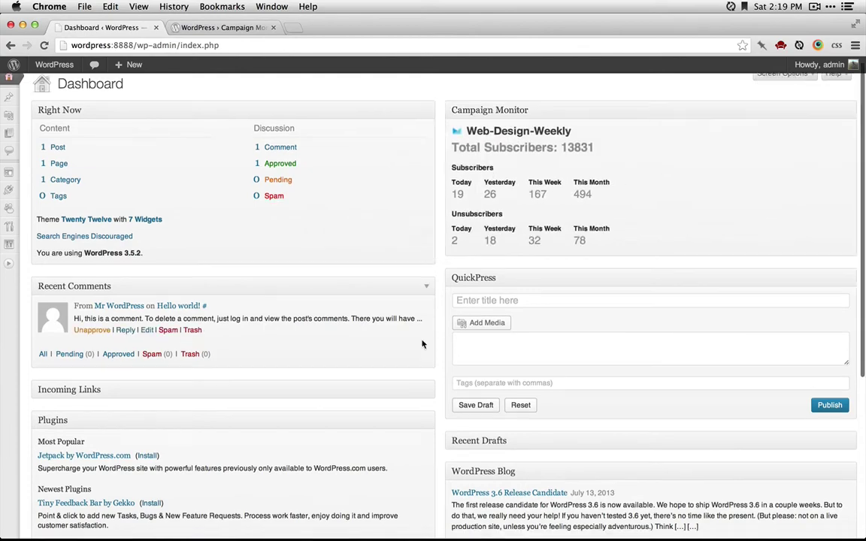
pyautogui.scroll(-5, 422, 343)
pyautogui.scroll(5, 328, 459)
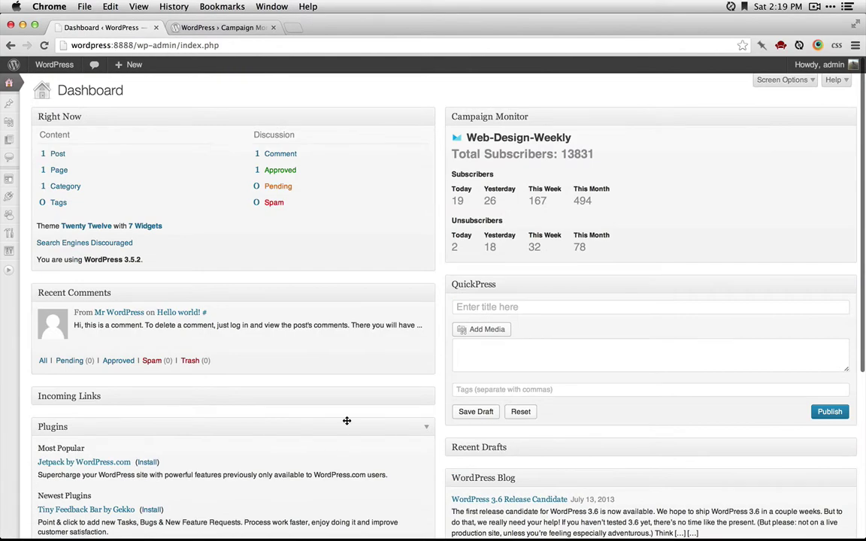
# Step: Set Screen Options to three columns and move Campaign Monitor above Right Now in the left column
pyautogui.click(784, 81)
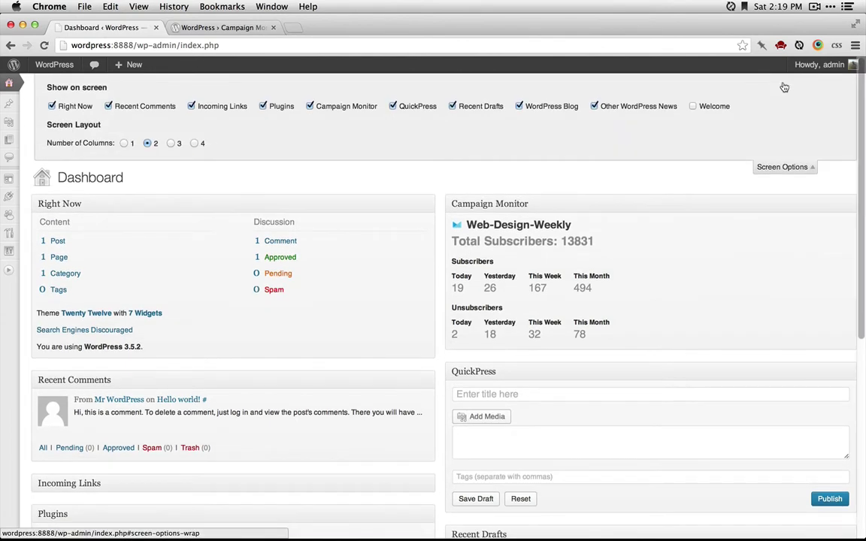
pyautogui.click(194, 143)
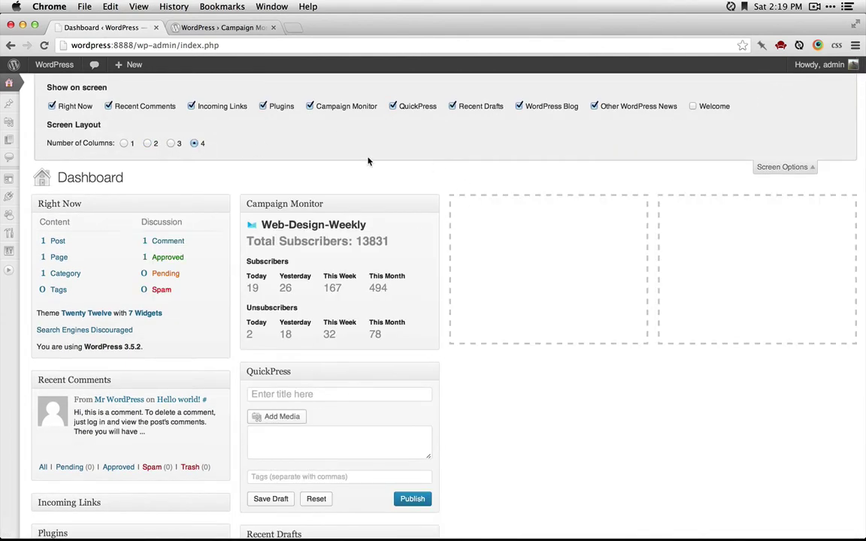
pyautogui.click(170, 143)
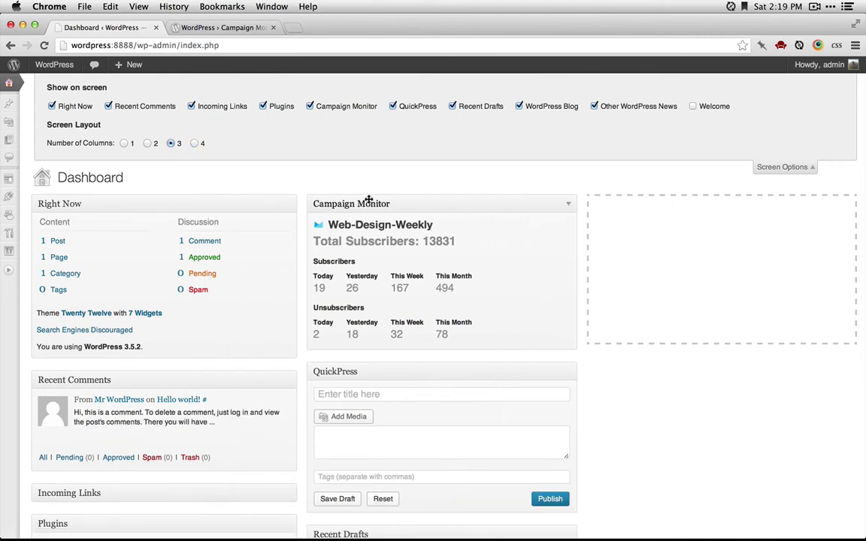
pyautogui.moveTo(340, 203); pyautogui.dragTo(159, 202)
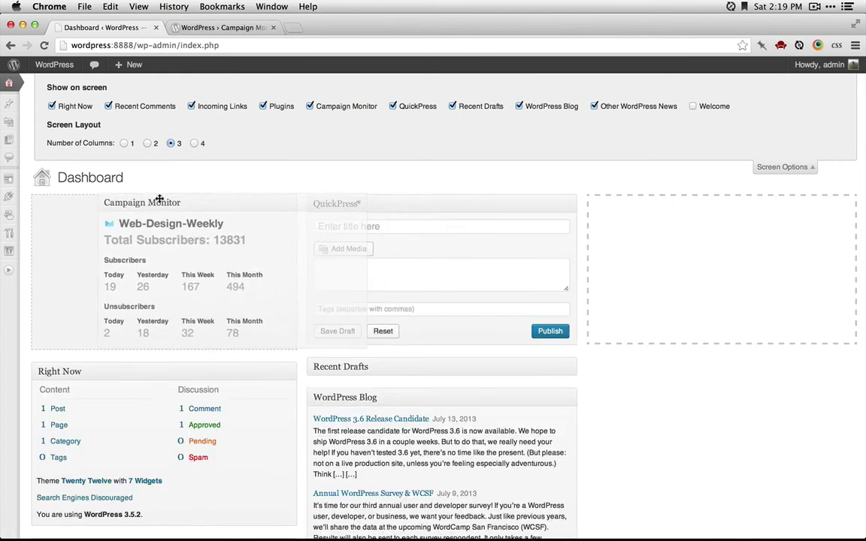
pyautogui.click(782, 167)
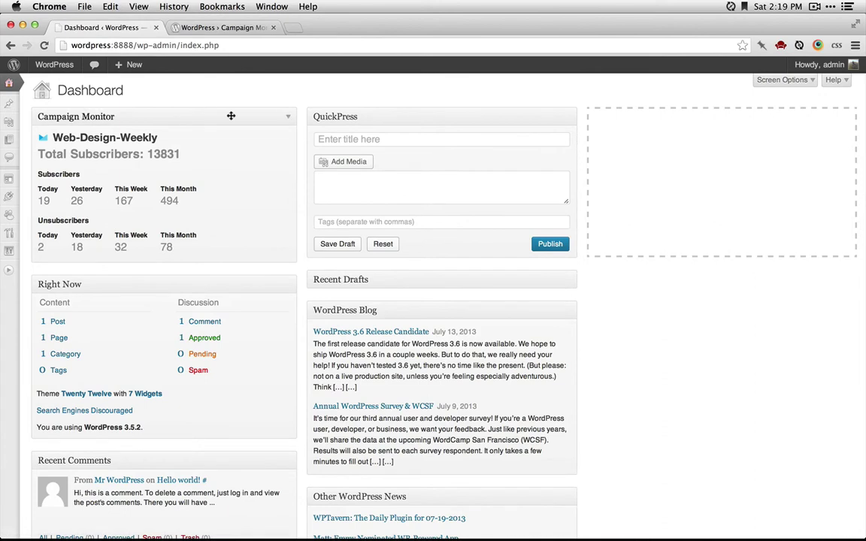